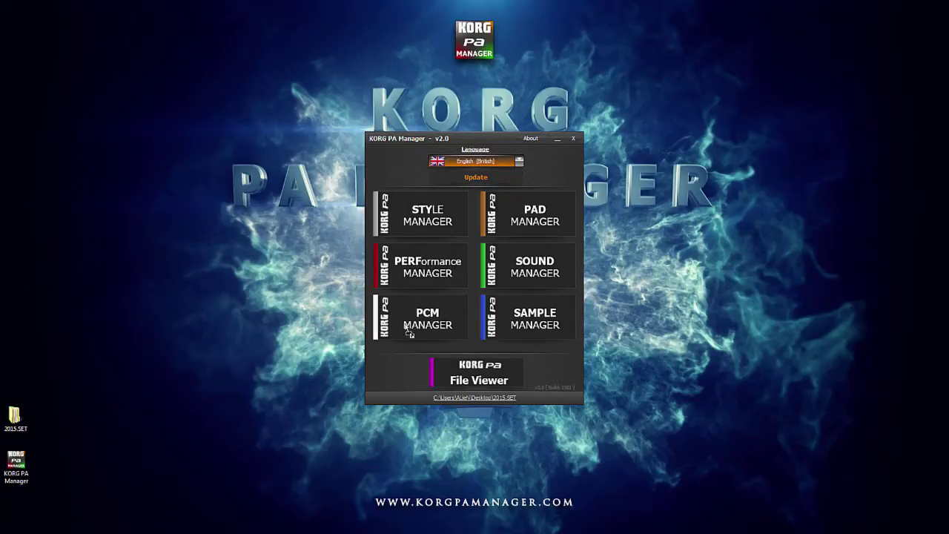
Open the PCM Manager and look over its sample list.
click(405, 325)
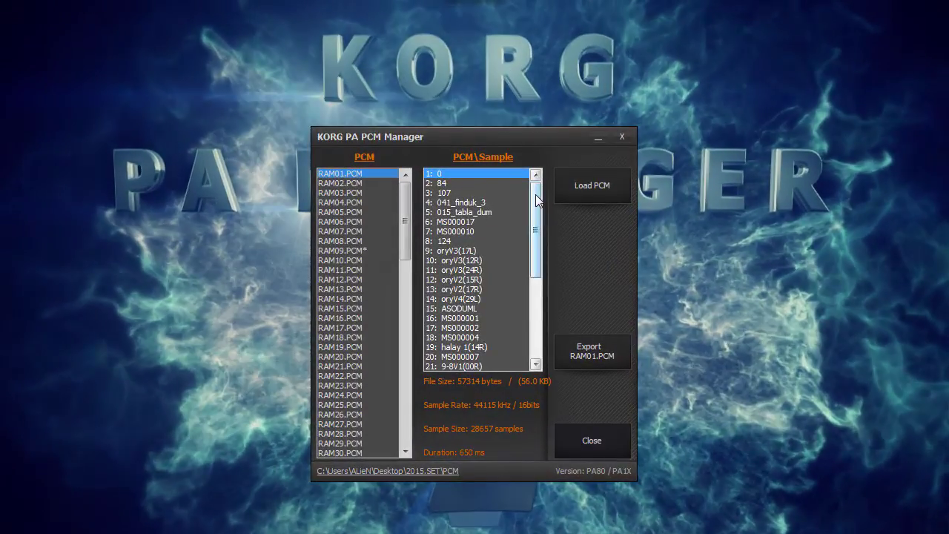
scroll(536, 252, down, 6)
scroll(539, 259, up, 6)
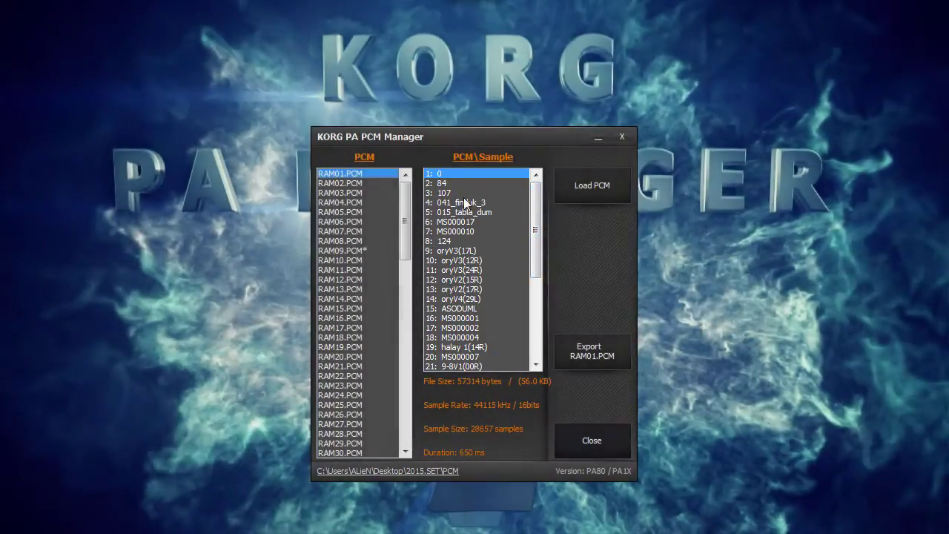
Check samples 107, MS000017, MS000010, MS000004, ASODUML and oryV4(29L), then load RAM08.PCM's samples.
click(455, 192)
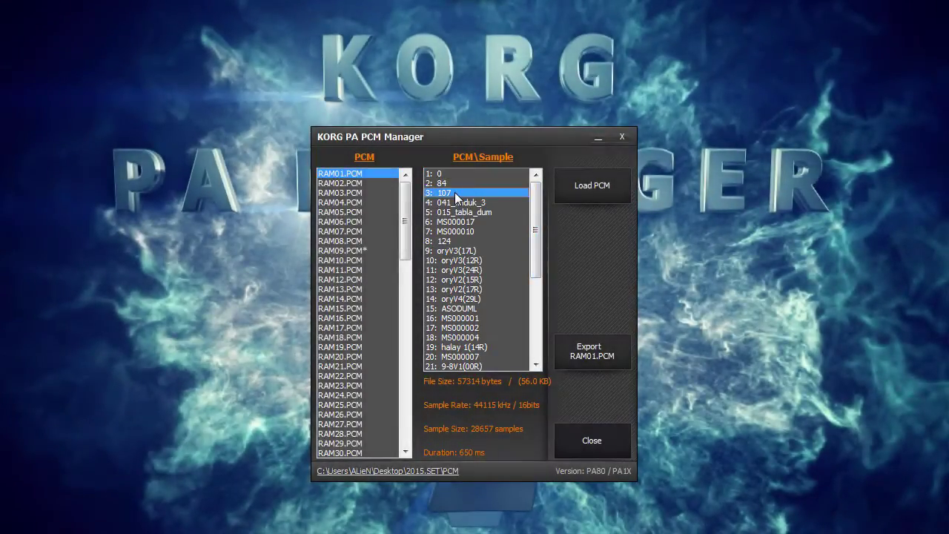
click(459, 224)
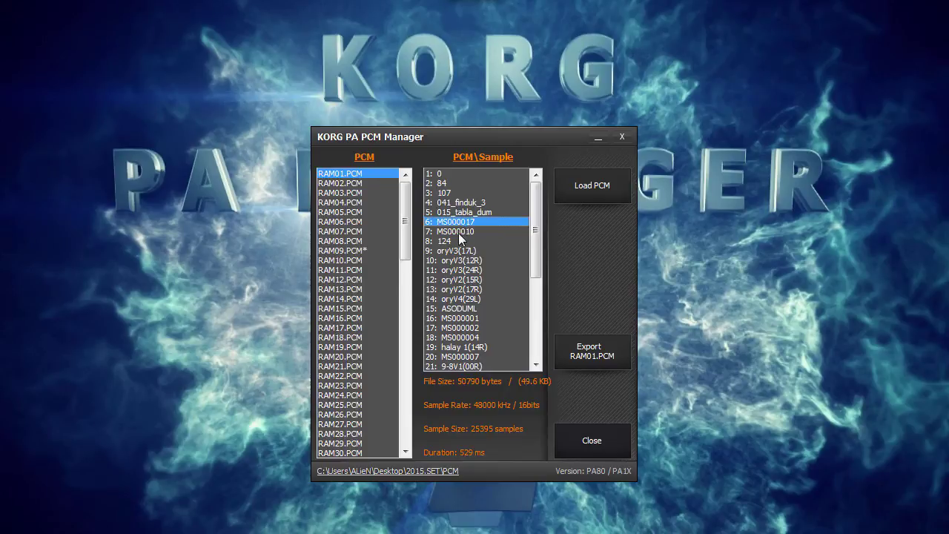
click(461, 233)
click(468, 338)
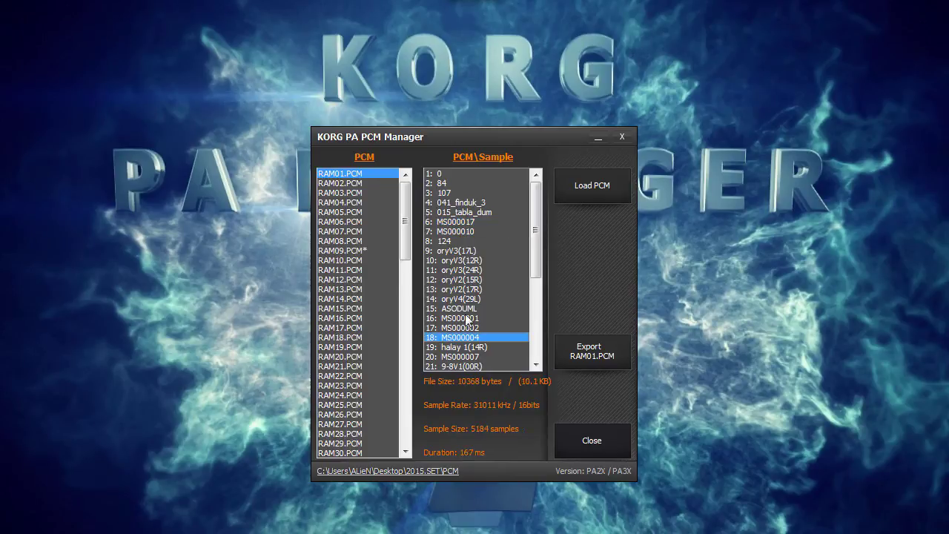
click(465, 310)
click(522, 299)
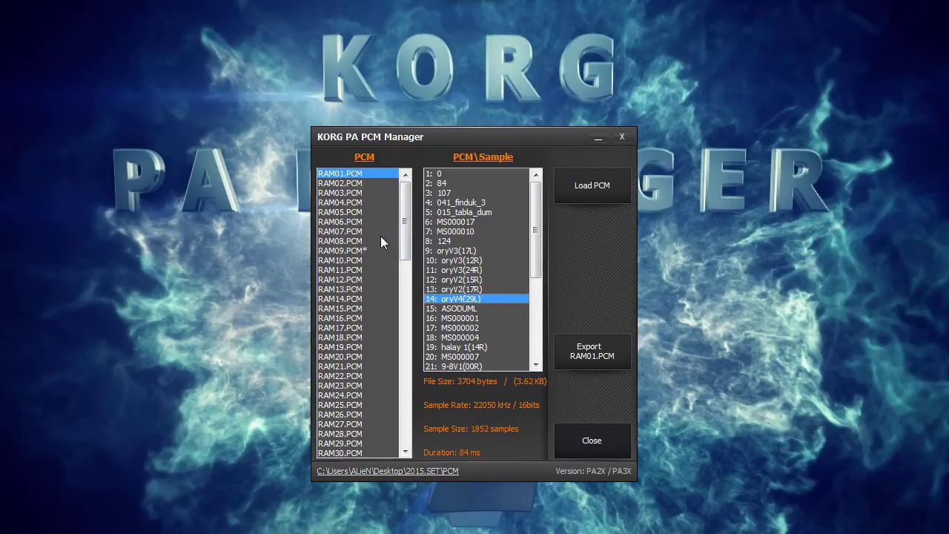
click(381, 239)
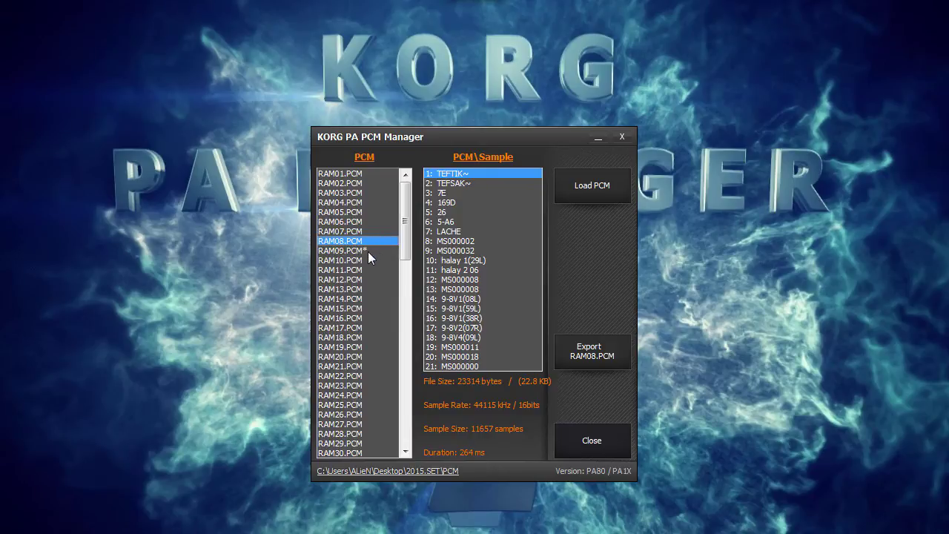
Try RAM09.PCM* (USB locked) and RAM10.PCM (compressed), dismissing both warnings.
click(369, 250)
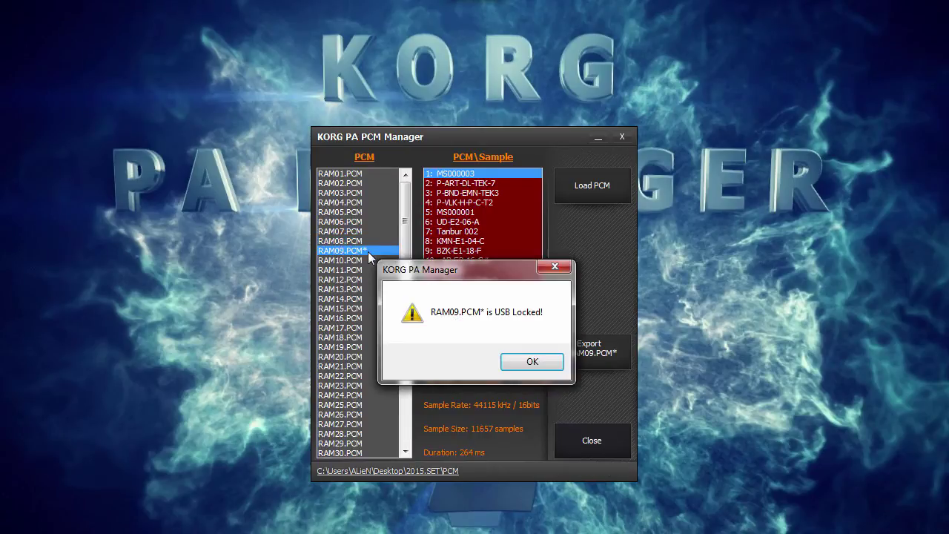
click(522, 361)
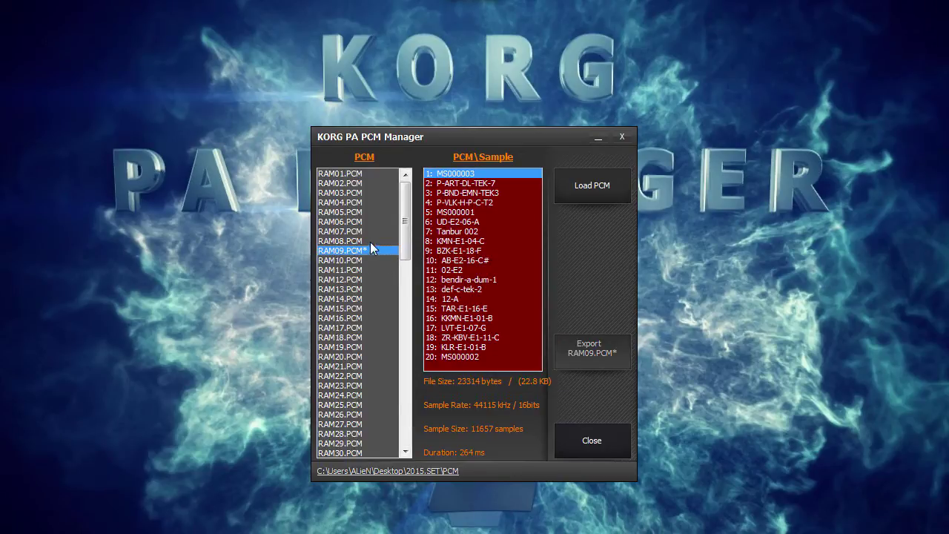
click(362, 260)
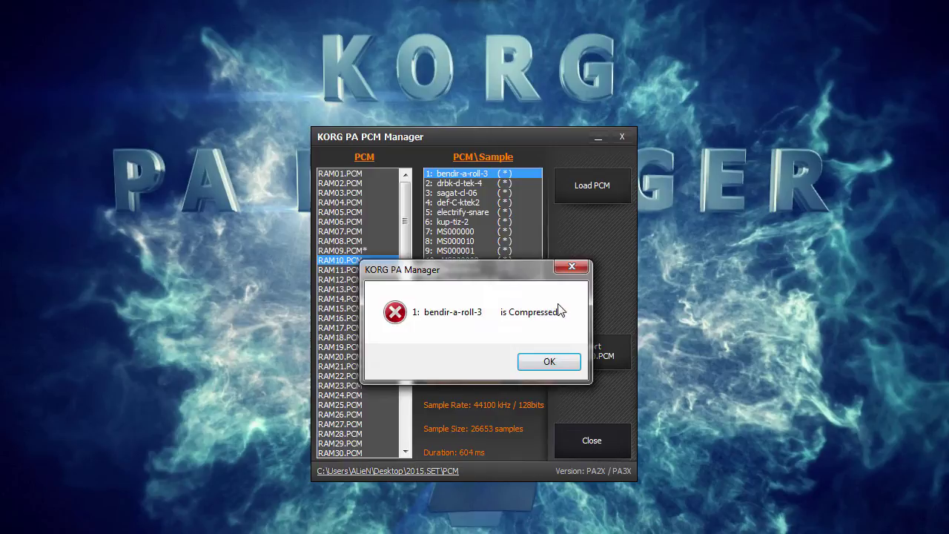
click(550, 362)
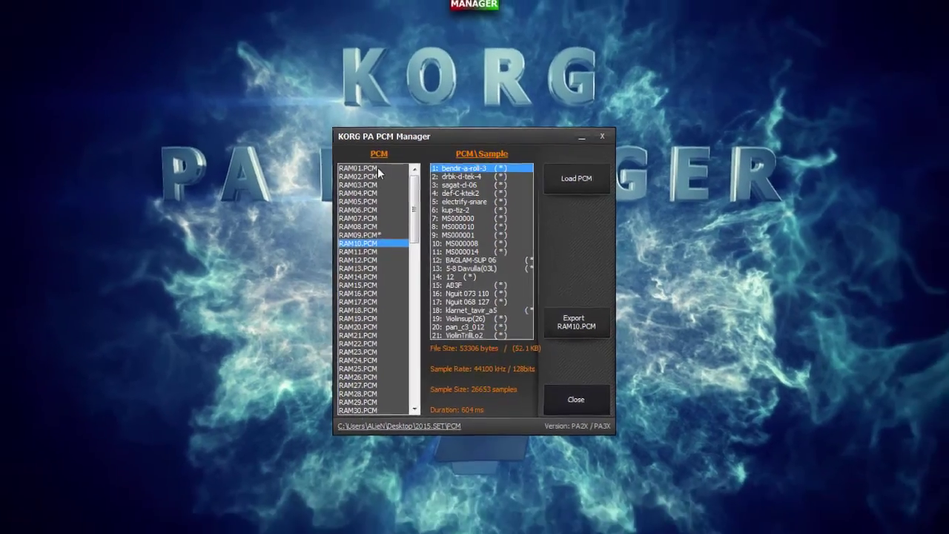
Export RAM01.PCM's samples as WAV files to the Desktop output folder.
click(363, 173)
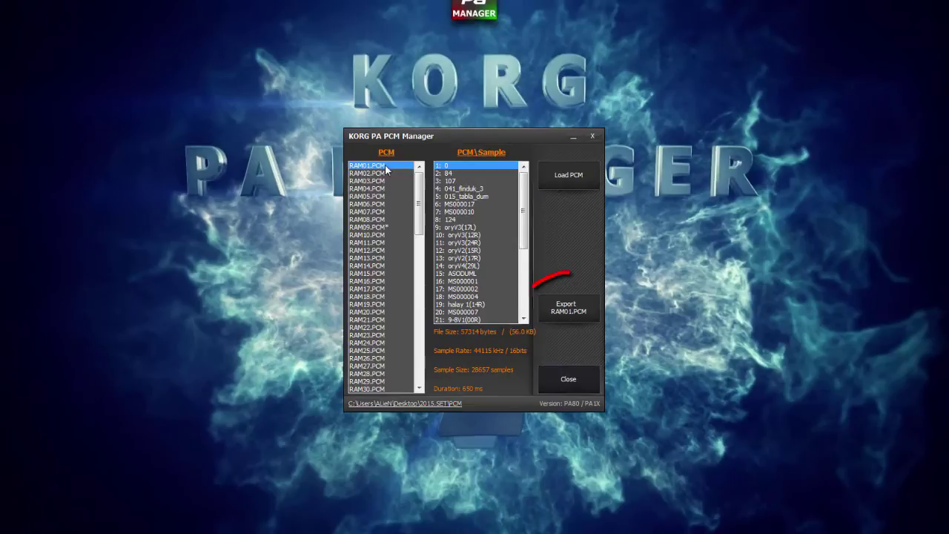
click(568, 312)
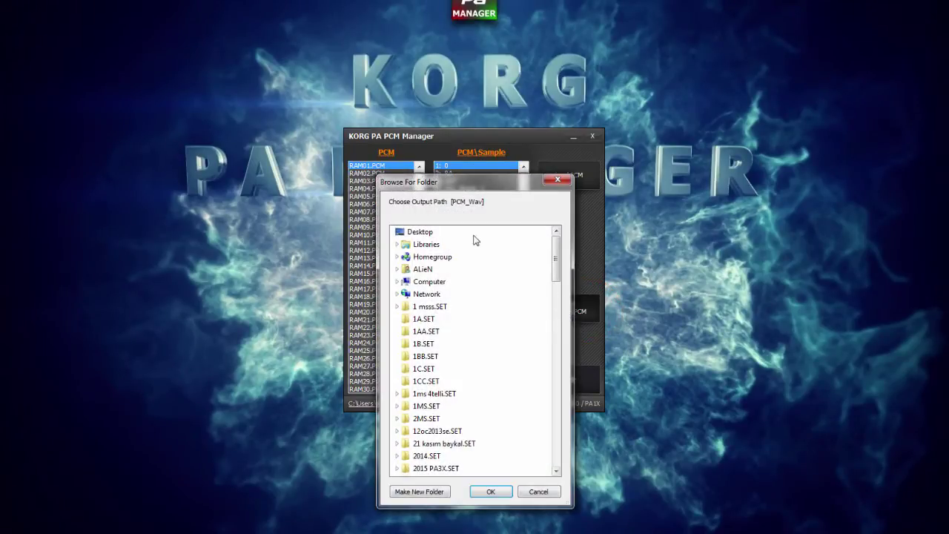
click(490, 491)
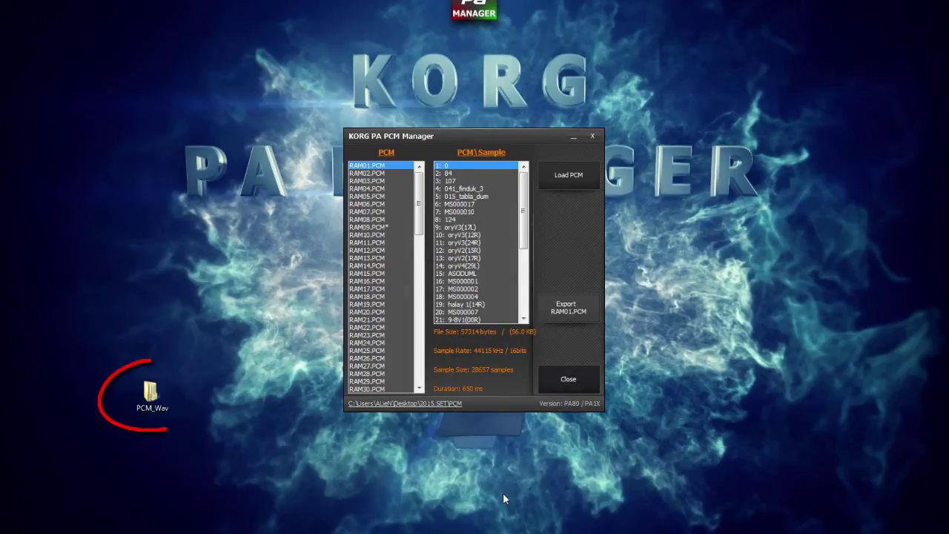
Check the 38 WAV files in PCM_Wav\RAM01.PCM, then close the Explorer window.
double_click(152, 397)
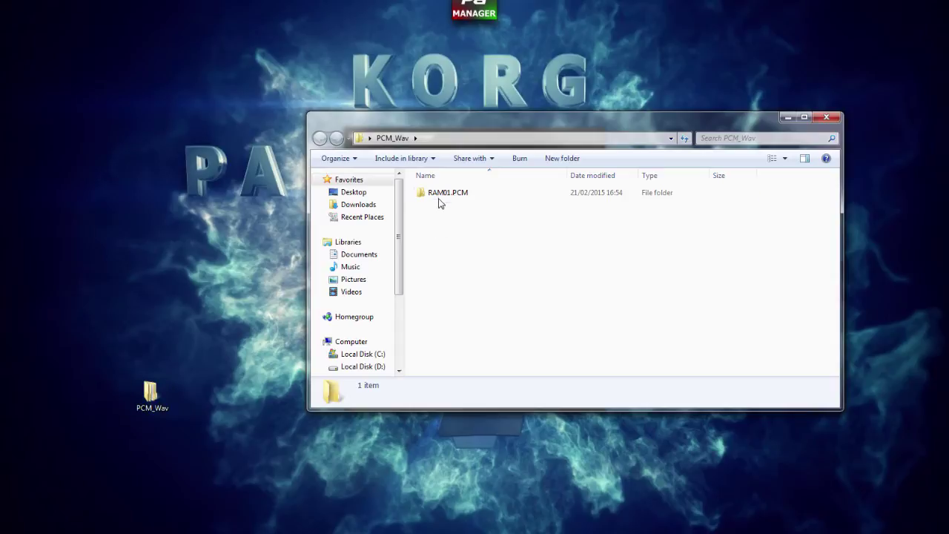
double_click(445, 194)
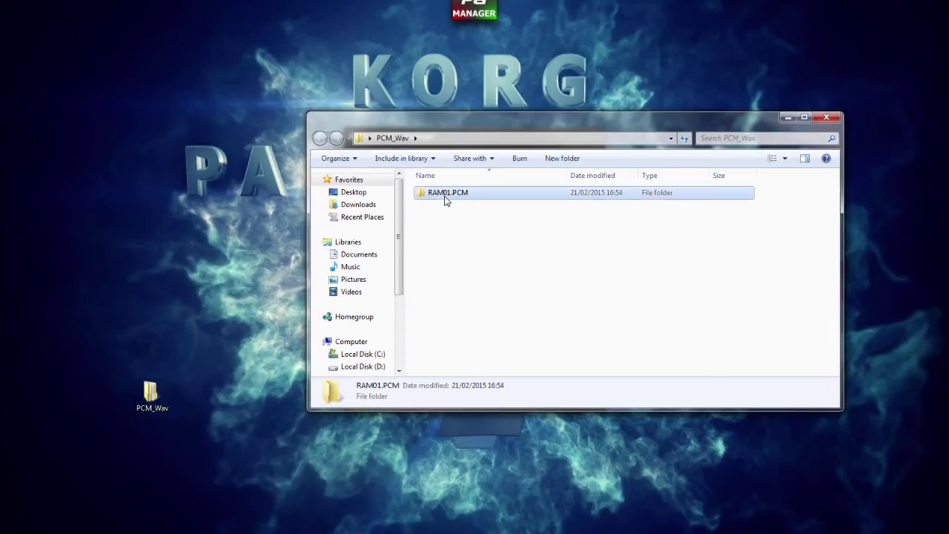
scroll(468, 324, down, 7)
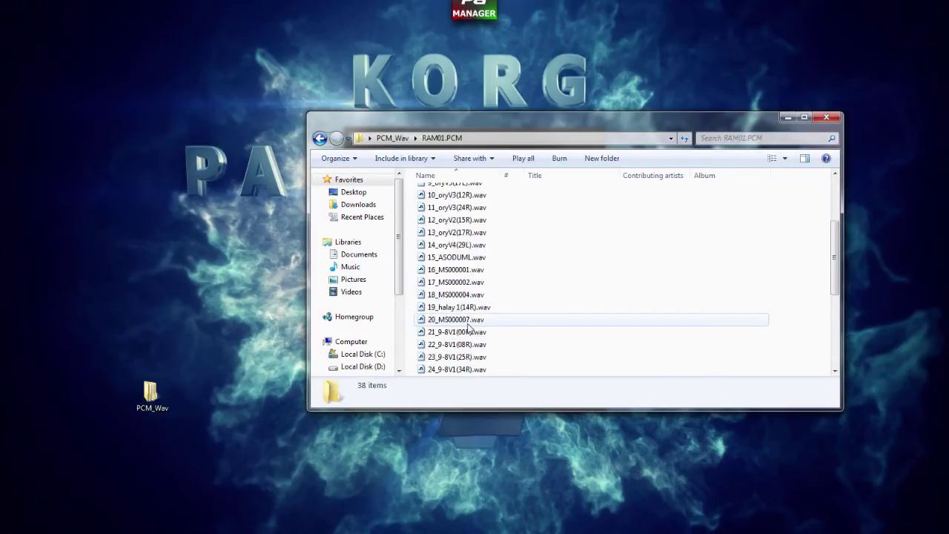
scroll(469, 327, up, 7)
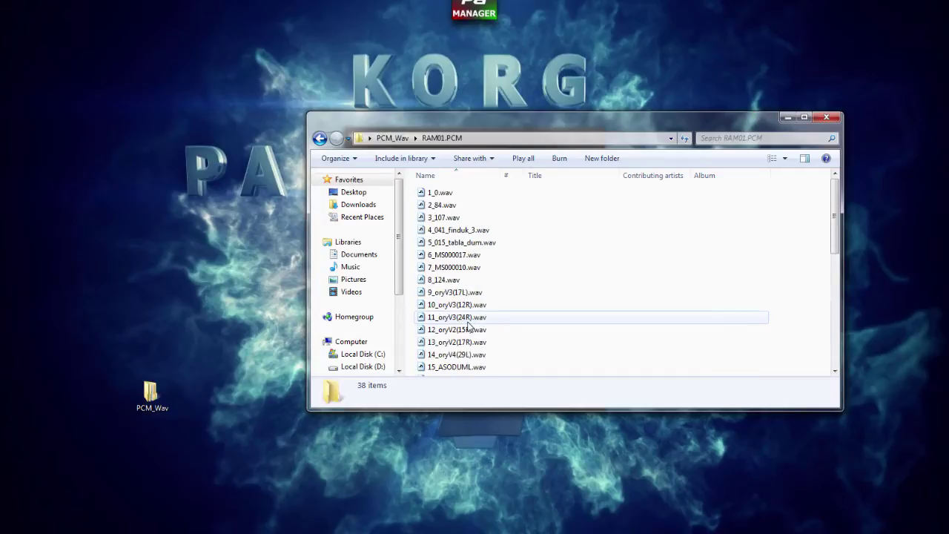
click(825, 118)
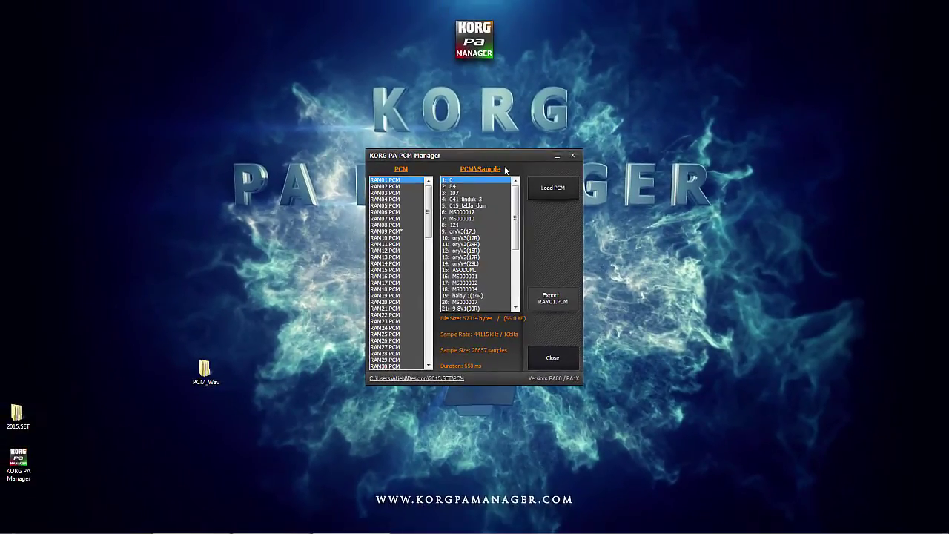
Close the PCM Manager window.
click(573, 156)
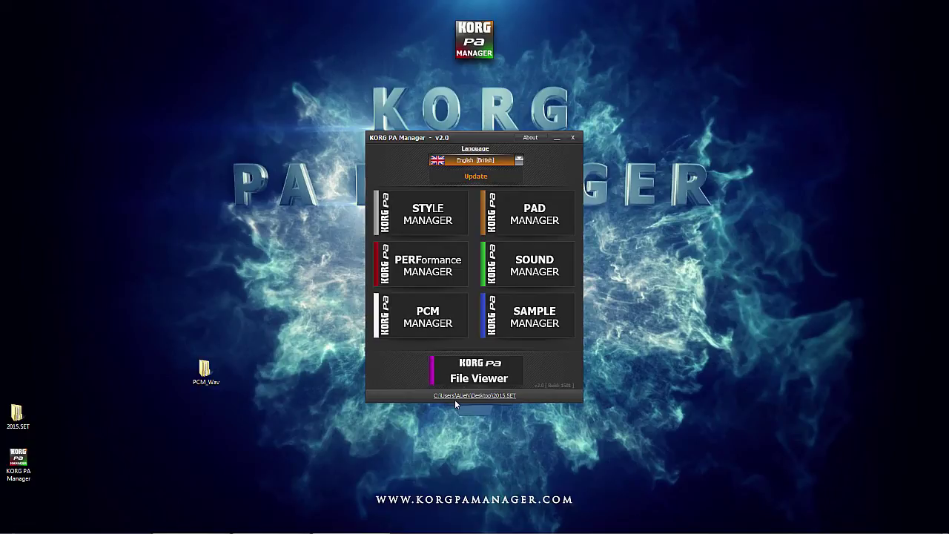
Open the File Viewer and drag USER01.PAD from 2015.SET\PAD onto its Files panel.
click(520, 373)
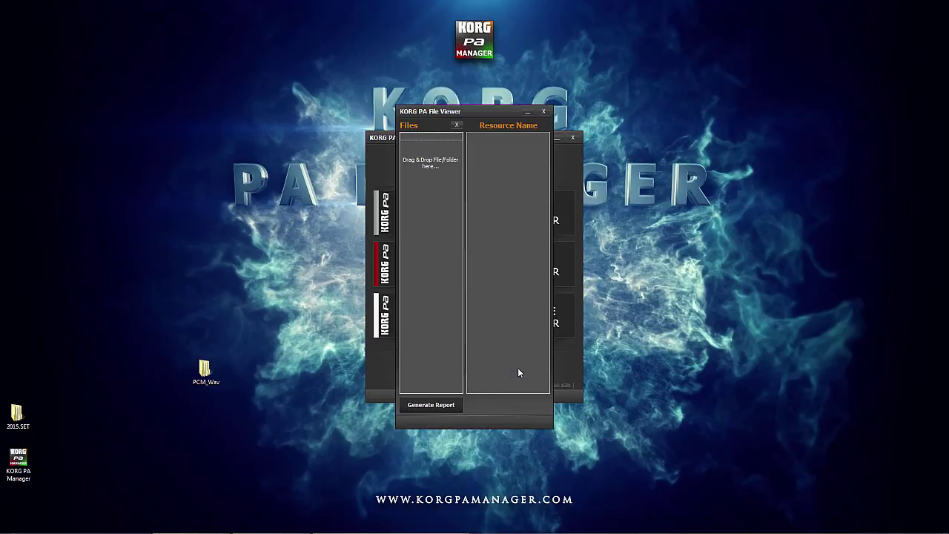
drag(485, 111, 678, 111)
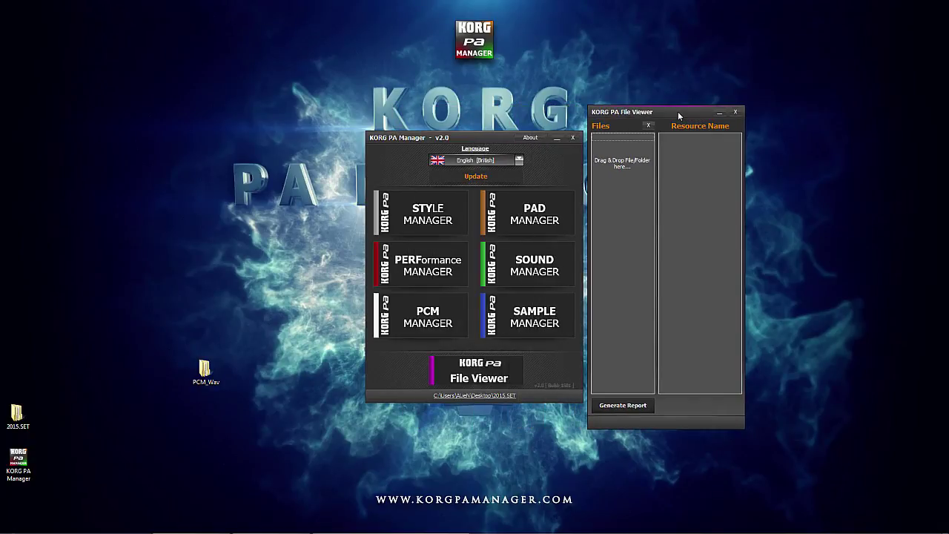
double_click(16, 413)
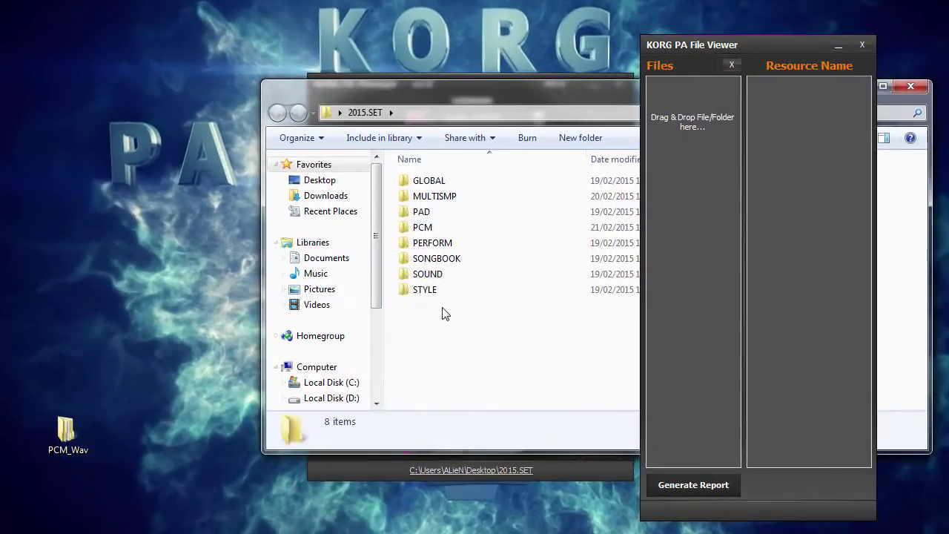
double_click(422, 212)
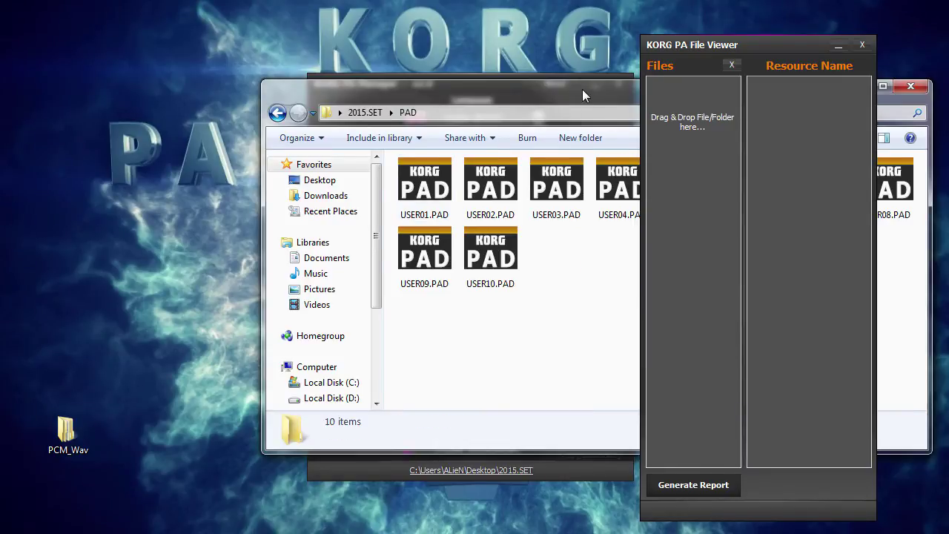
drag(582, 90, 300, 95)
drag(144, 195, 768, 193)
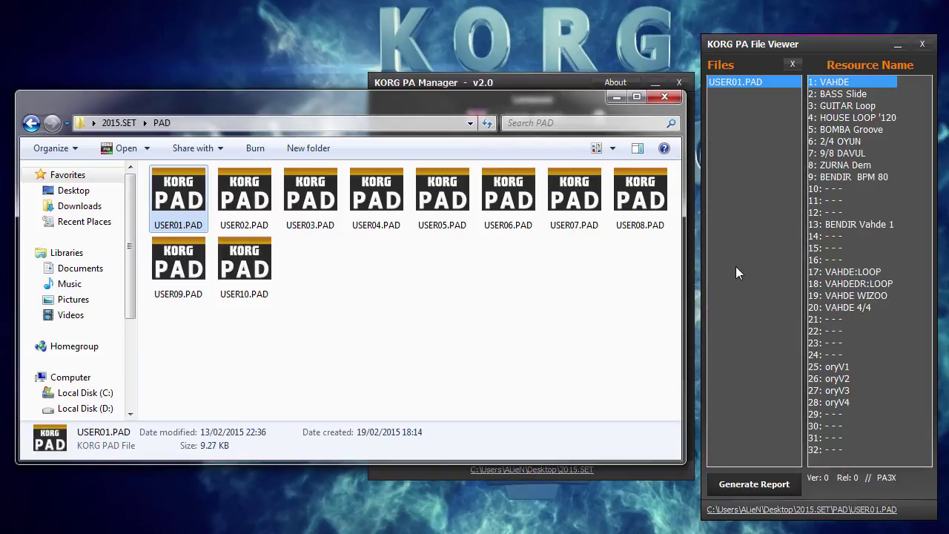
click(30, 123)
Load 2015.SET's SOUND folder into the File Viewer's Files panel.
click(182, 288)
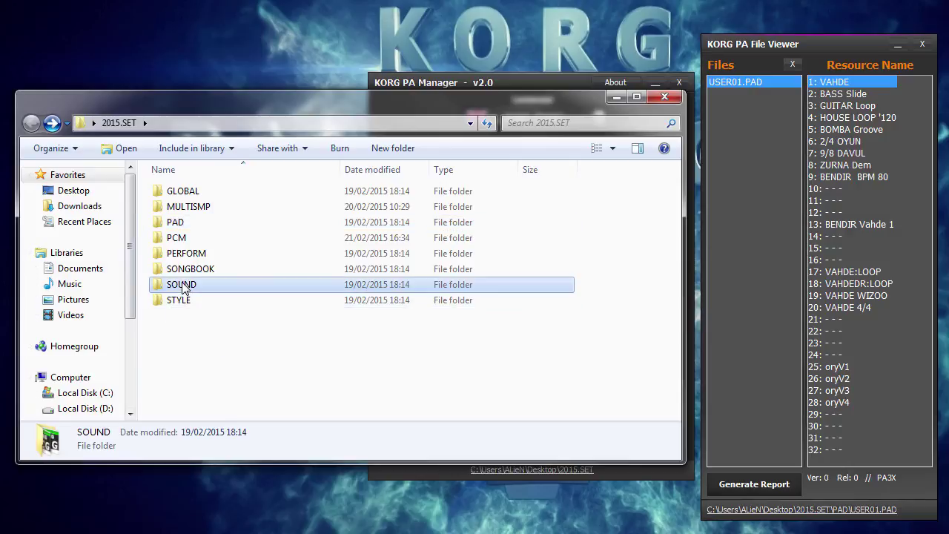
drag(182, 288, 740, 226)
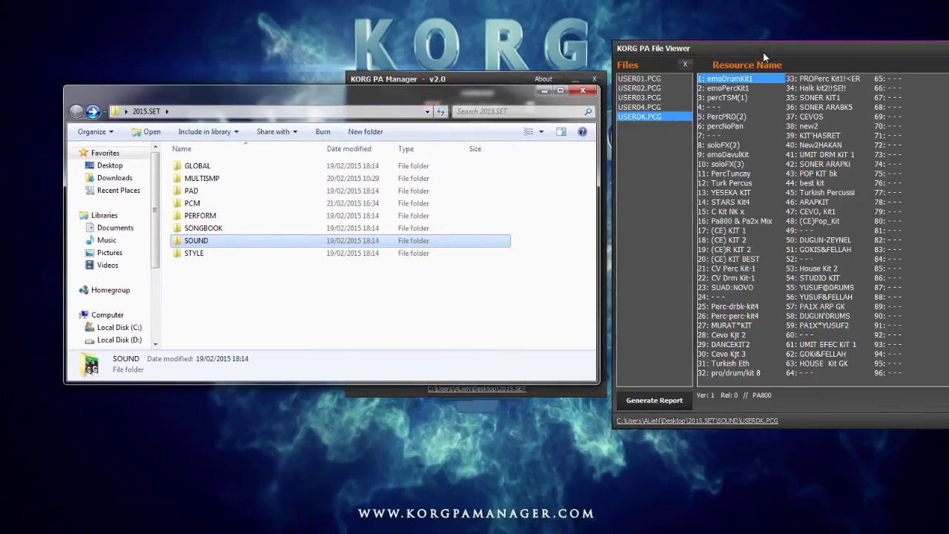
drag(702, 41, 628, 109)
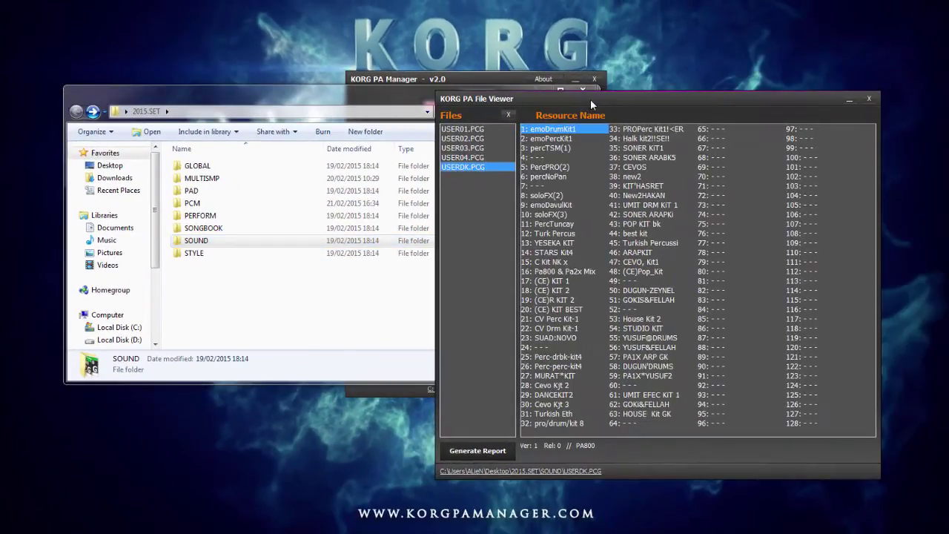
Browse drum kits PercTuncay, Pa800 & Pa2x Mix, CV Perc Kit-1, SUAD:NOVO, then save report 2015.SET.txt.
click(546, 224)
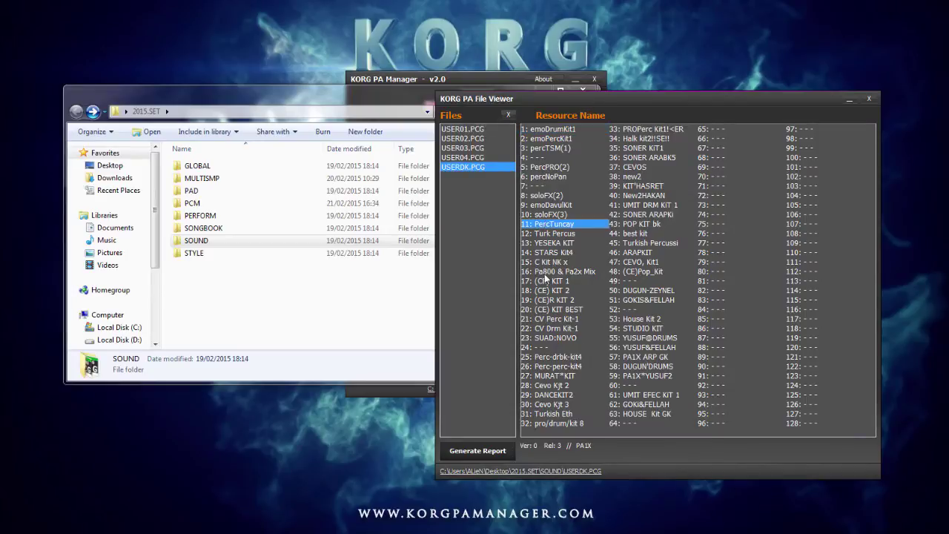
click(544, 273)
click(547, 300)
click(550, 319)
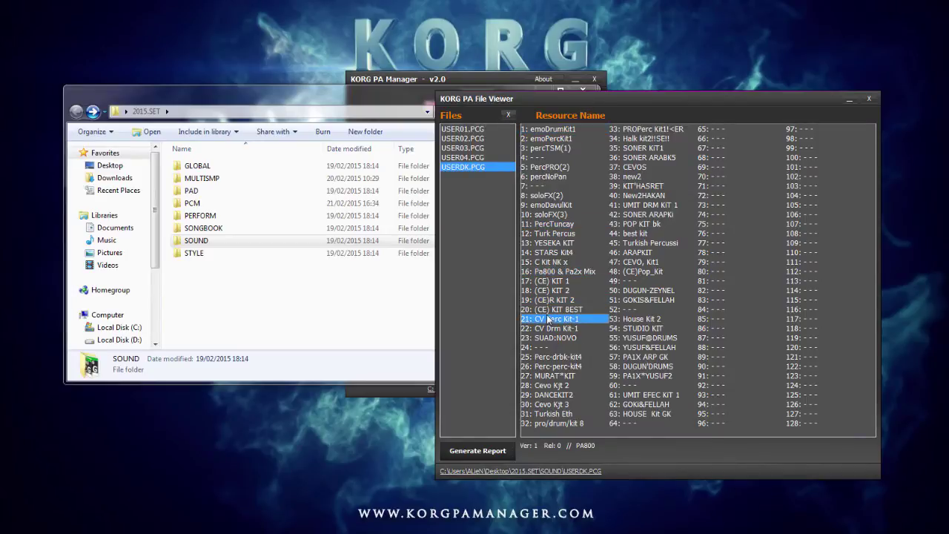
click(556, 338)
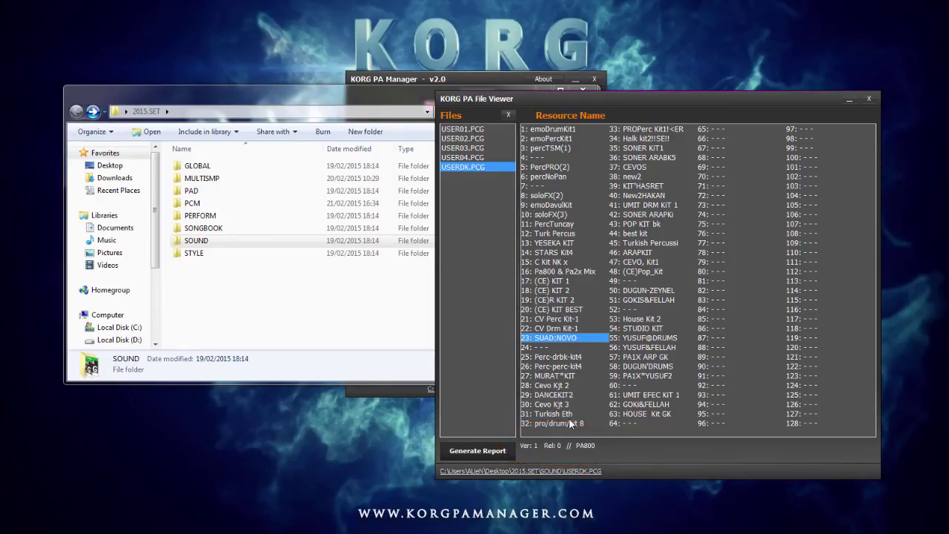
click(468, 453)
click(786, 377)
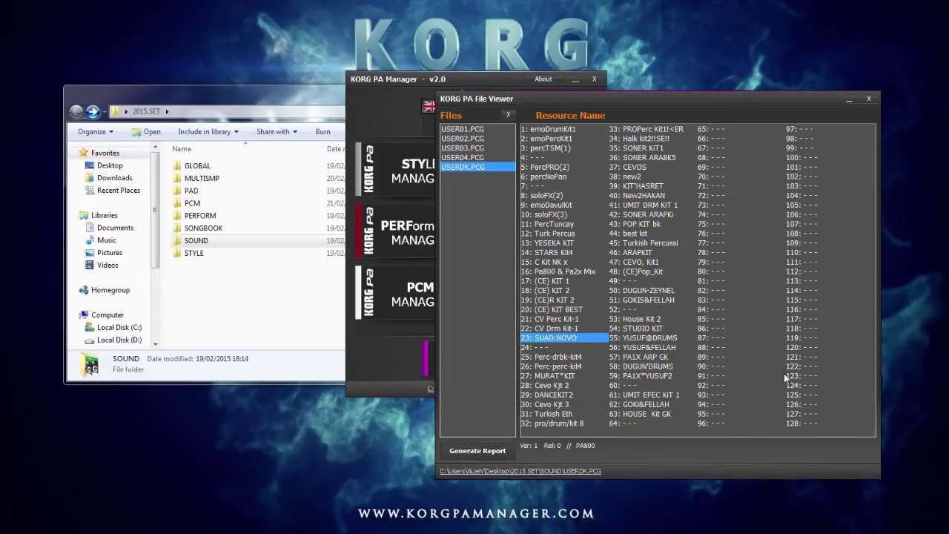
Close Explorer, read the 2015.SET.txt report in Notepad, then close Notepad.
click(591, 91)
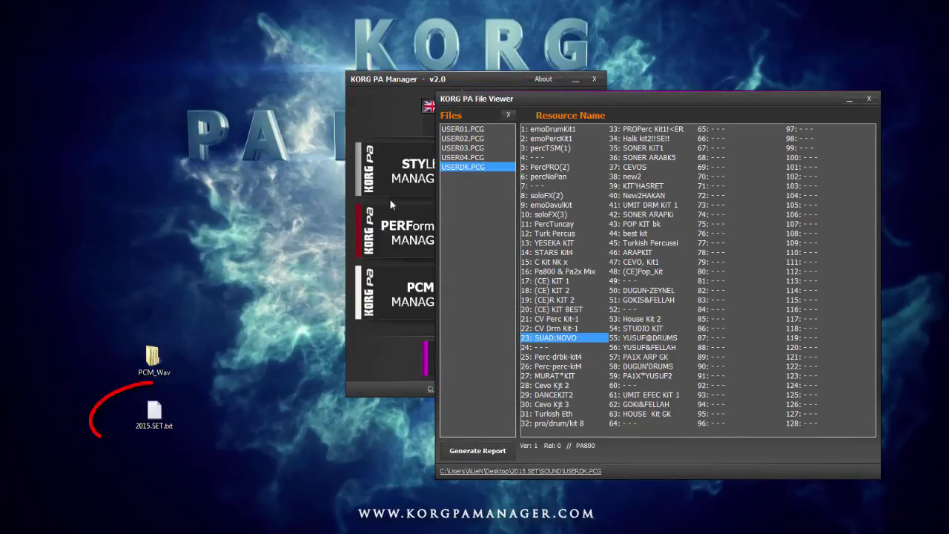
double_click(154, 420)
drag(611, 98, 814, 84)
drag(564, 37, 473, 37)
scroll(446, 197, down, 18)
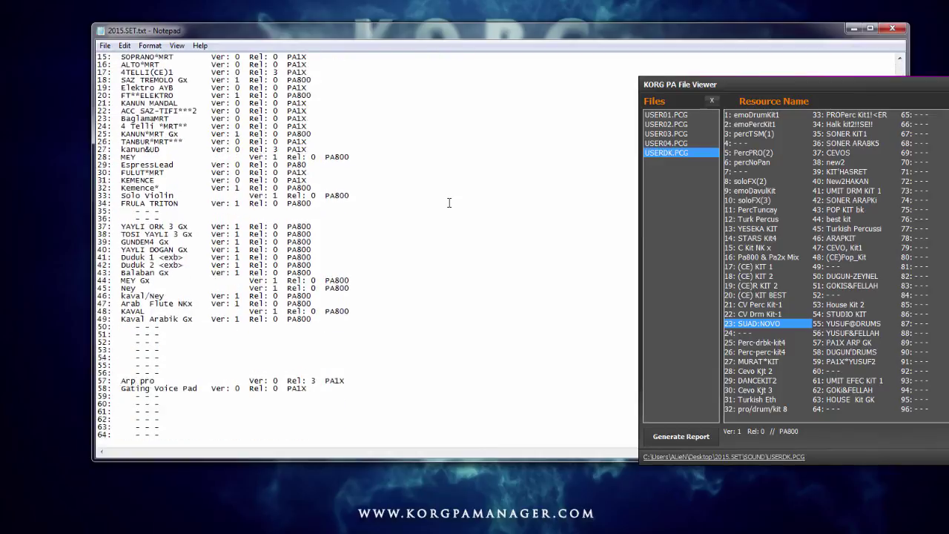
scroll(449, 203, down, 14)
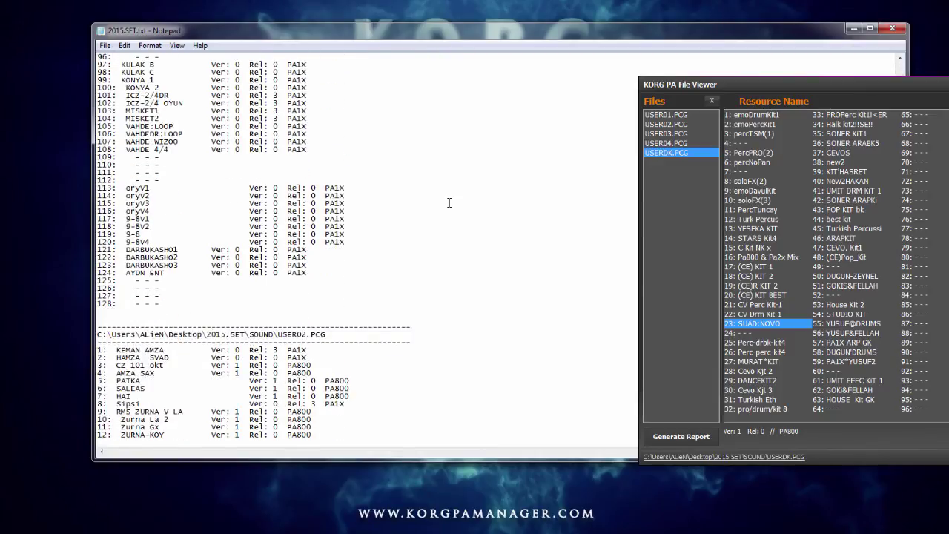
click(892, 29)
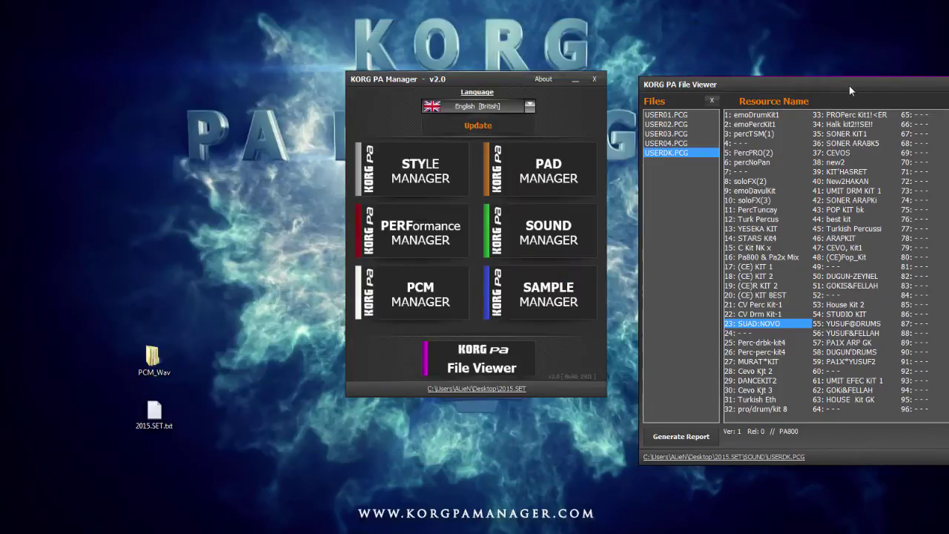
drag(836, 84, 713, 86)
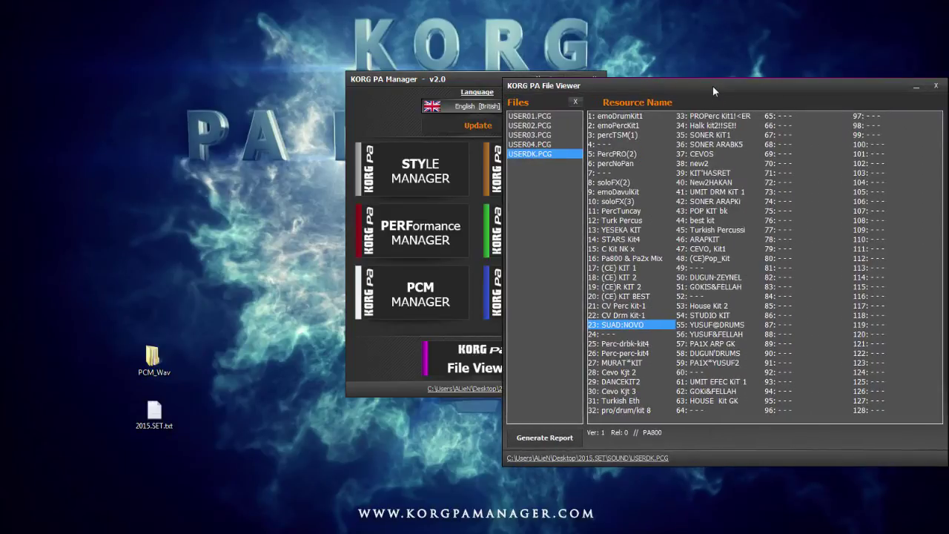
Close File Viewer and PA Manager, then open 2015.SET\STYLE\FAVORITE01.STY in the Style Manager.
click(937, 88)
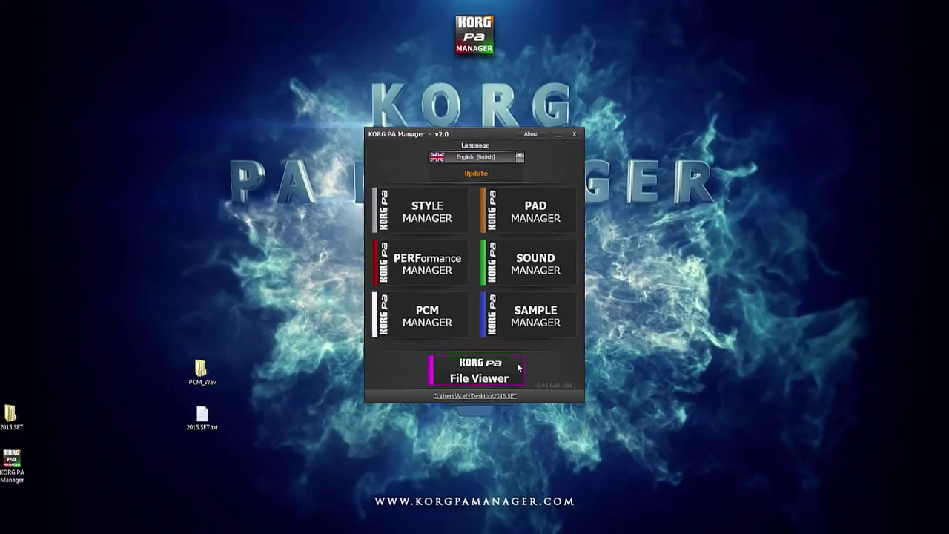
click(575, 134)
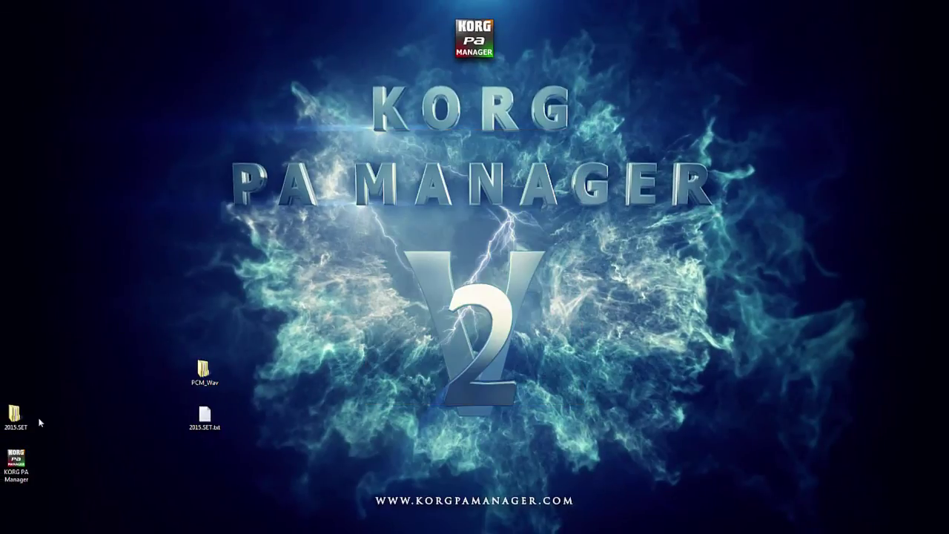
double_click(15, 417)
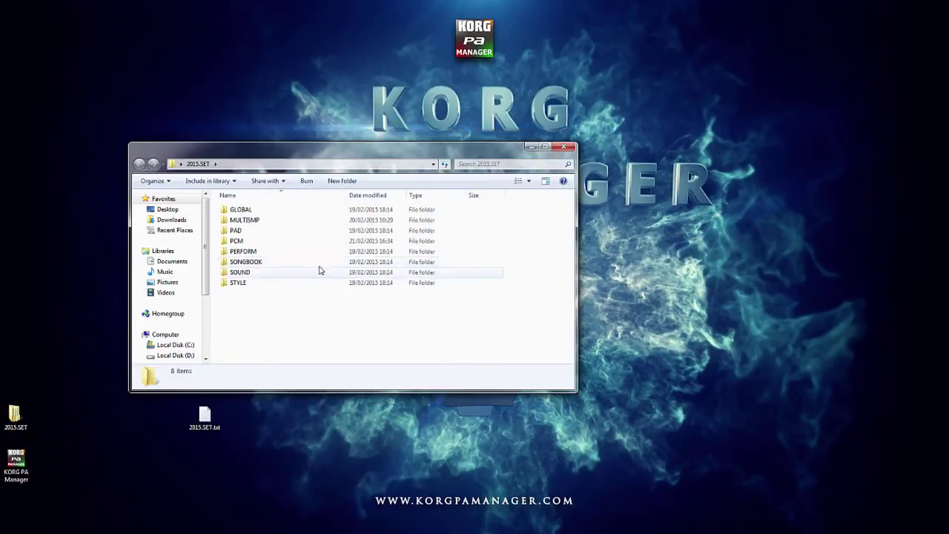
double_click(258, 283)
click(305, 210)
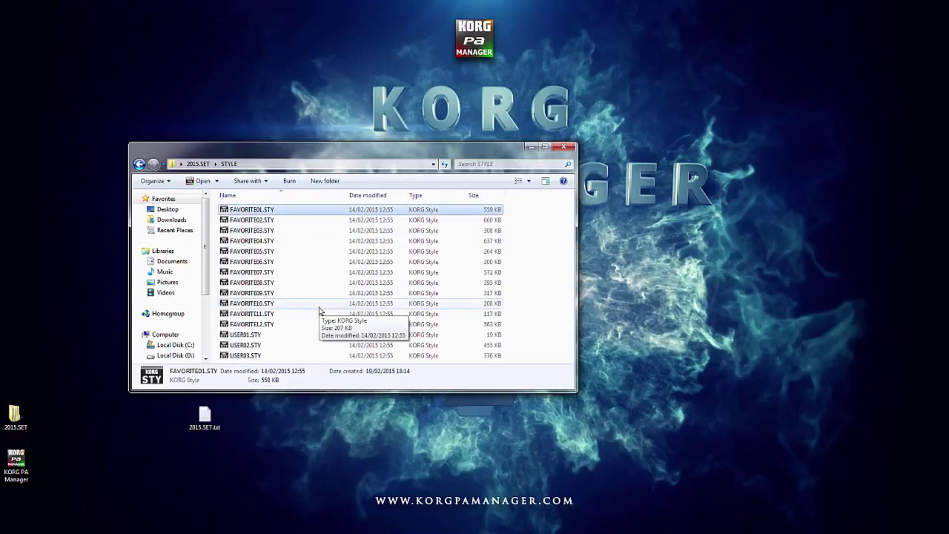
key(Return)
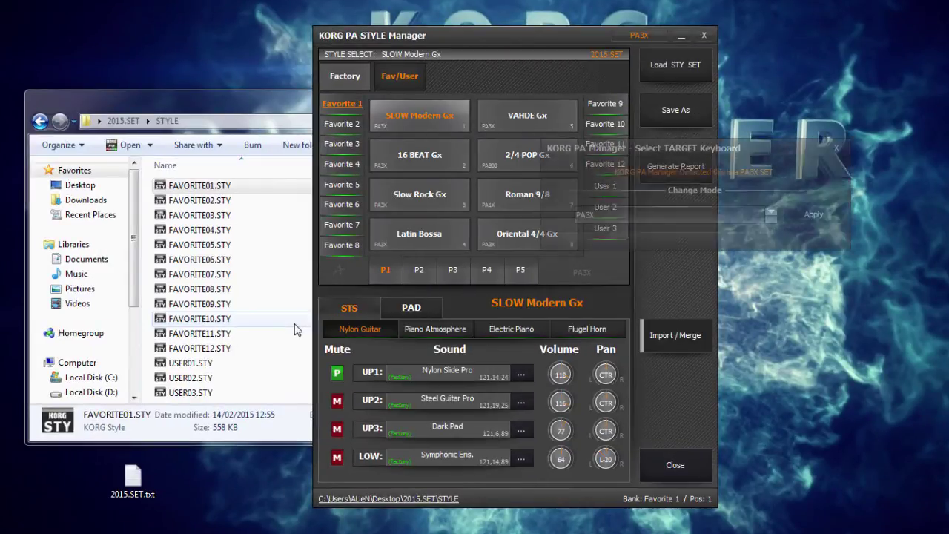
Apply the target keyboard, close the Style Manager, and enable File Viewer file association.
click(814, 213)
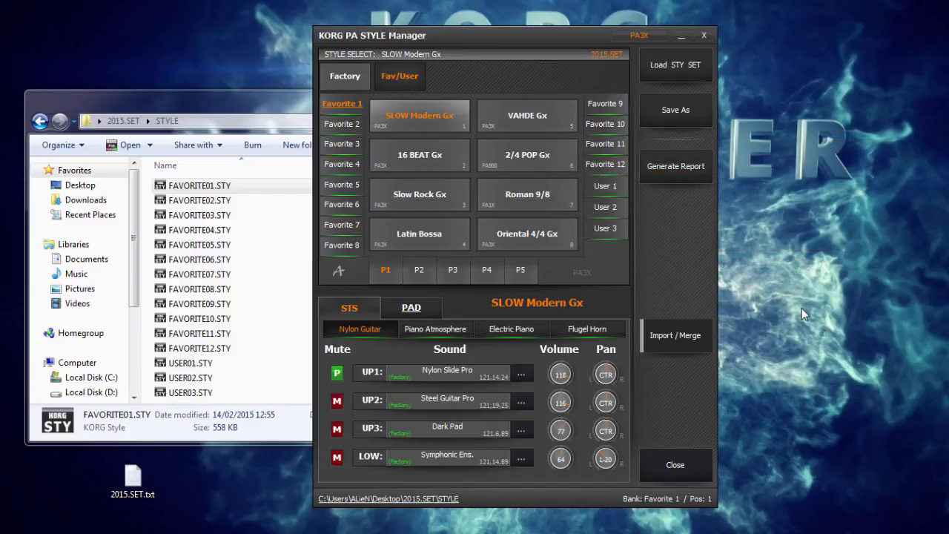
click(707, 37)
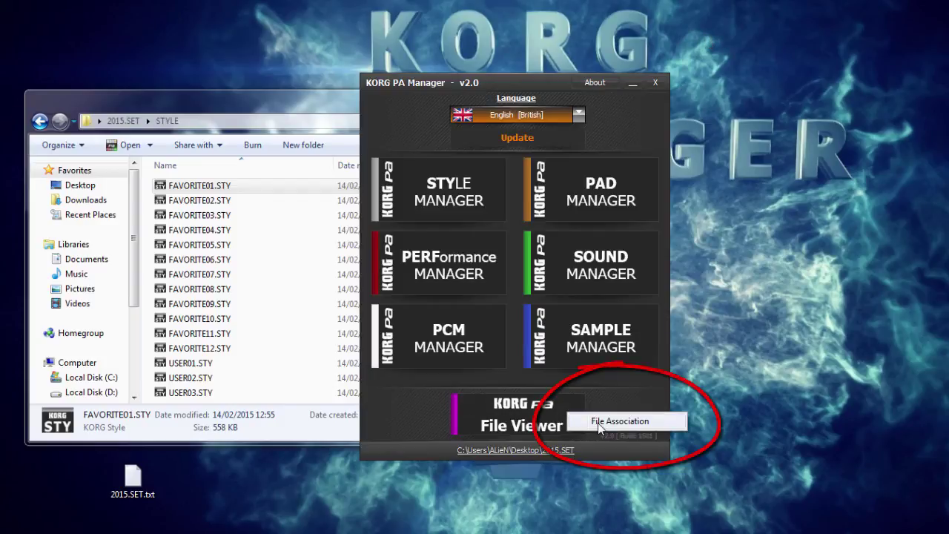
click(598, 423)
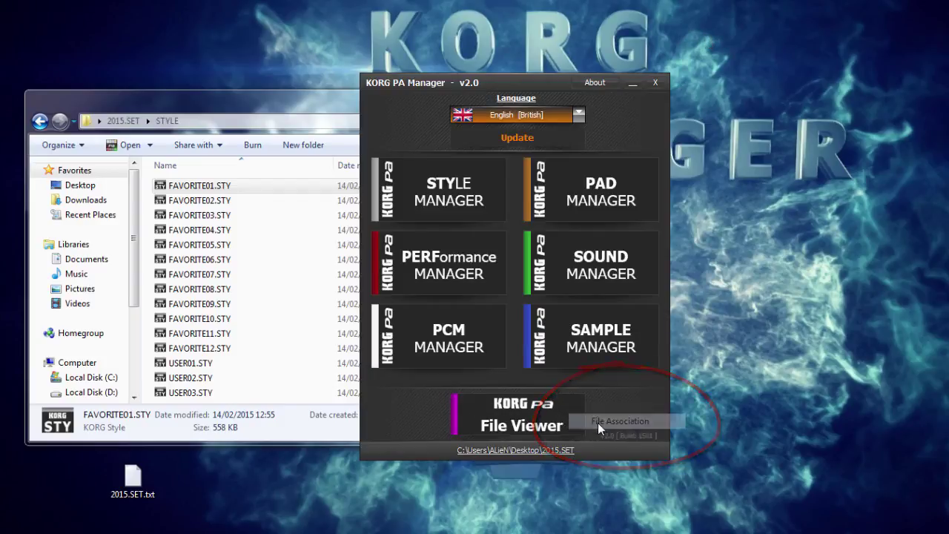
click(656, 85)
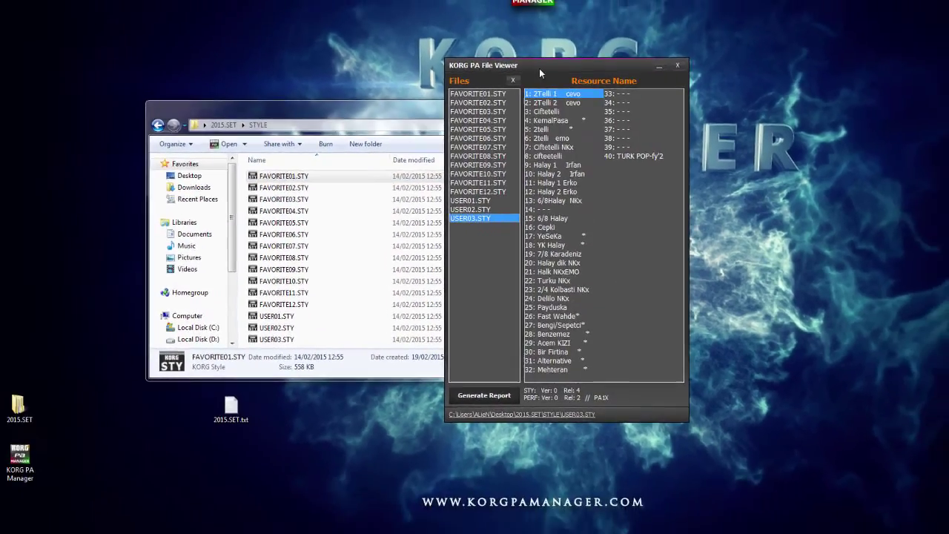
Move the File Viewer to the right side of the screen and relaunch KORG PA Manager.
drag(531, 57, 804, 59)
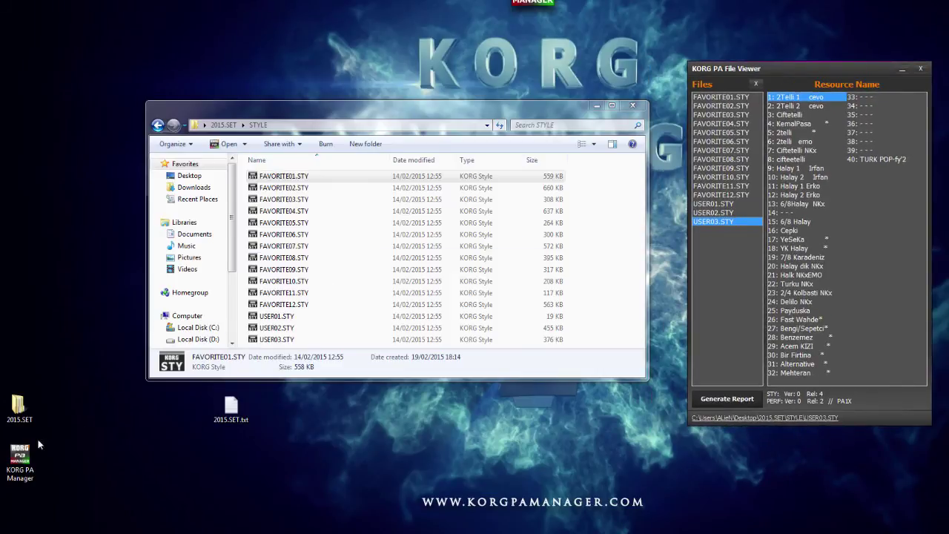
double_click(21, 458)
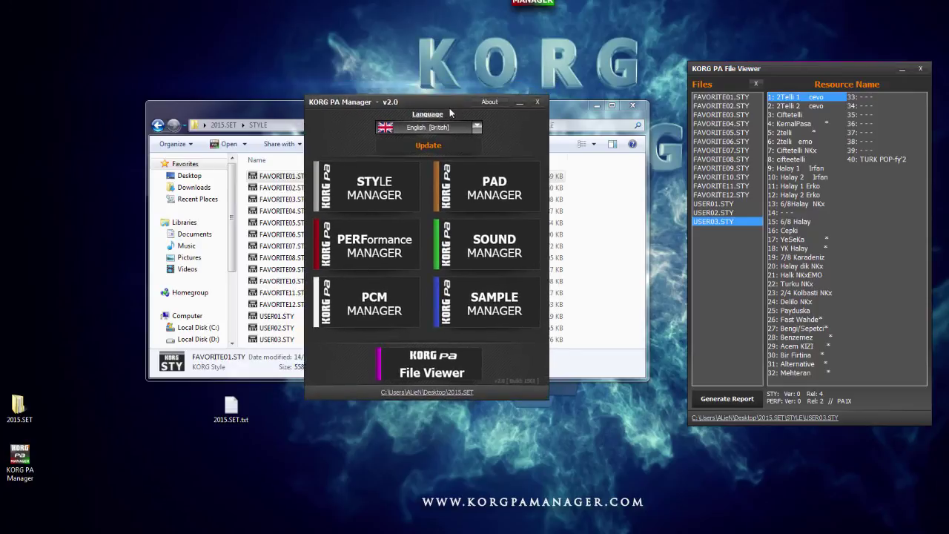
Check the File Viewer's file association option, then close File Viewer and PA Manager.
right_click(419, 365)
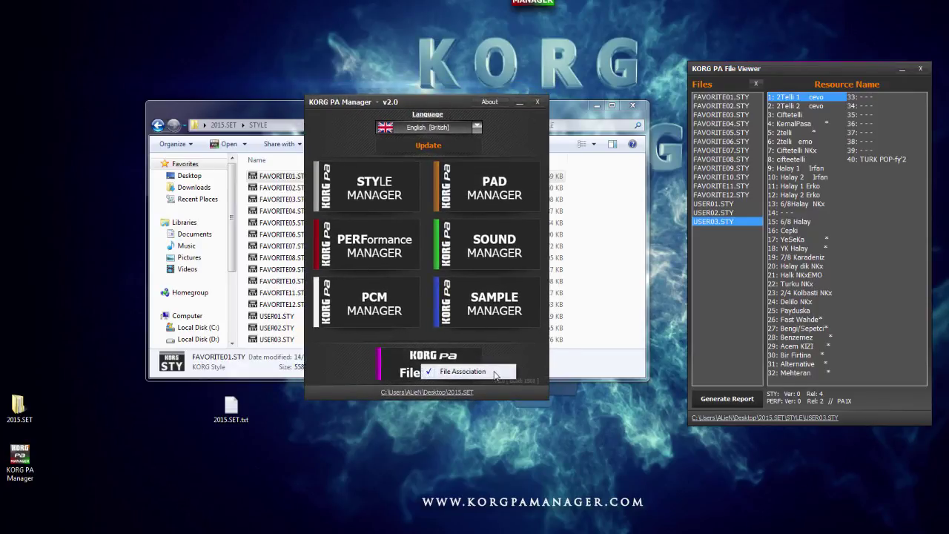
click(494, 371)
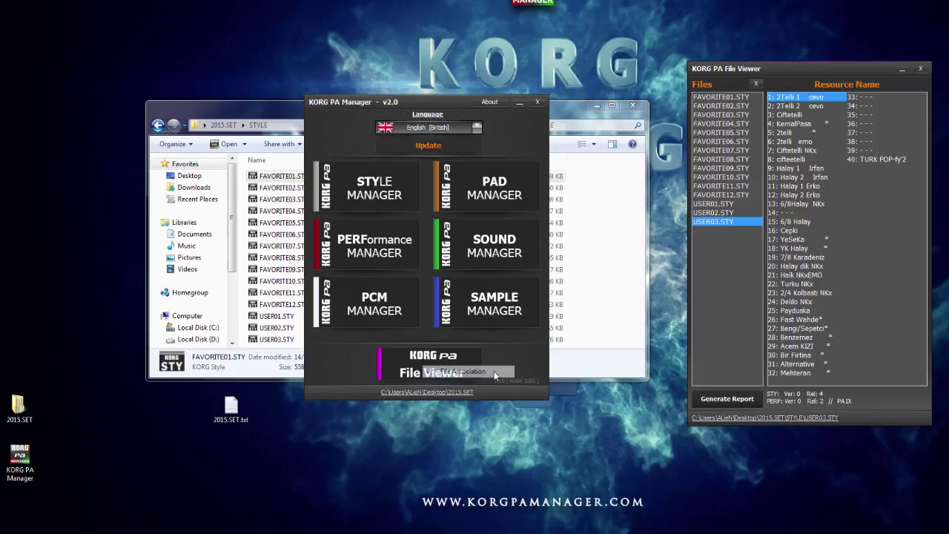
click(921, 69)
click(537, 105)
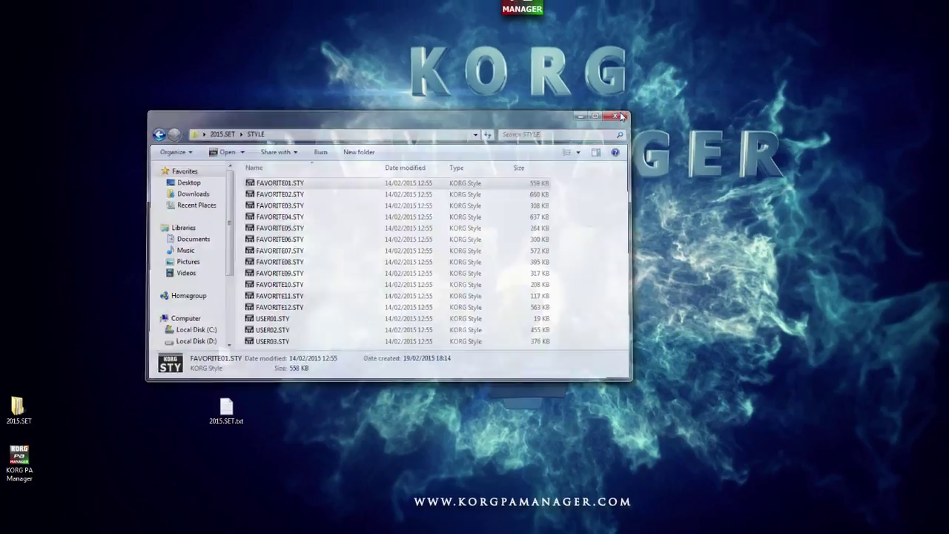